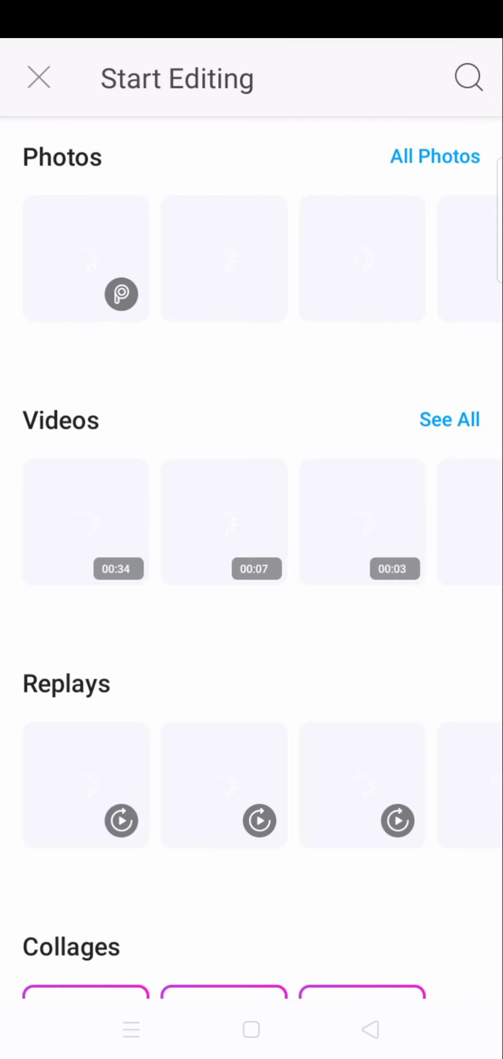
Start a new project on the transparent checkerboard background from Color Backgrounds
{"action": "scroll", "coordinate": [251, 551], "scroll_direction": "down", "scroll_amount": 1}
{"action": "scroll", "coordinate": [251, 552], "scroll_direction": "down", "scroll_amount": 10}
{"action": "scroll", "coordinate": [252, 552], "scroll_direction": "down", "scroll_amount": 5}
{"action": "scroll", "coordinate": [251, 552], "scroll_direction": "down", "scroll_amount": 6}
{"action": "scroll", "coordinate": [252, 551], "scroll_direction": "down", "scroll_amount": 10}
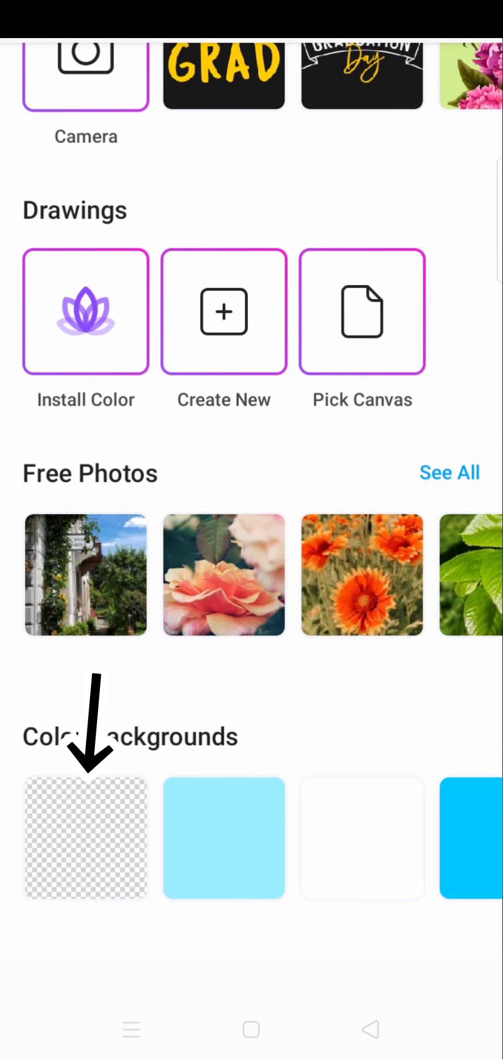
{"action": "left_click", "coordinate": [86, 837]}
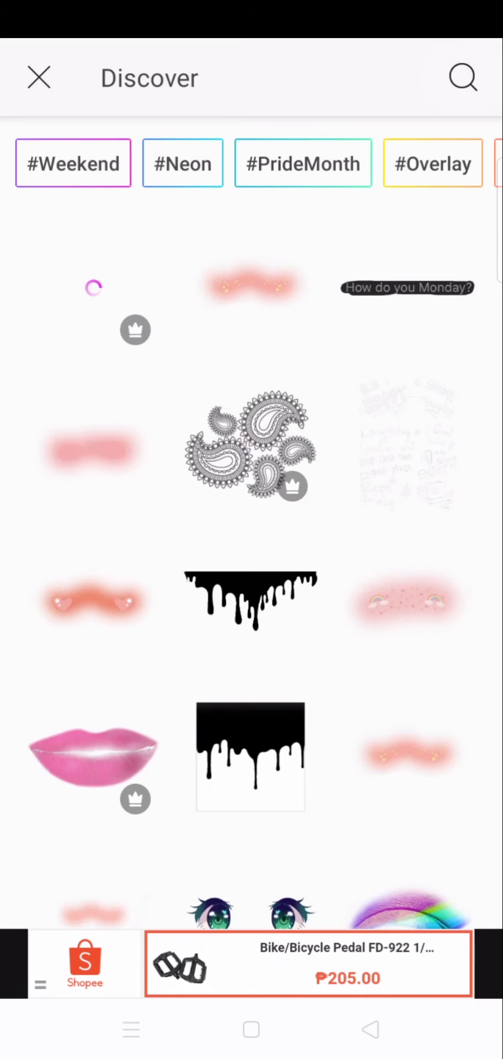
Add the pleading-face emoji sticker, enlarge it to fill the canvas, and apply it
{"action": "left_click", "coordinate": [463, 77]}
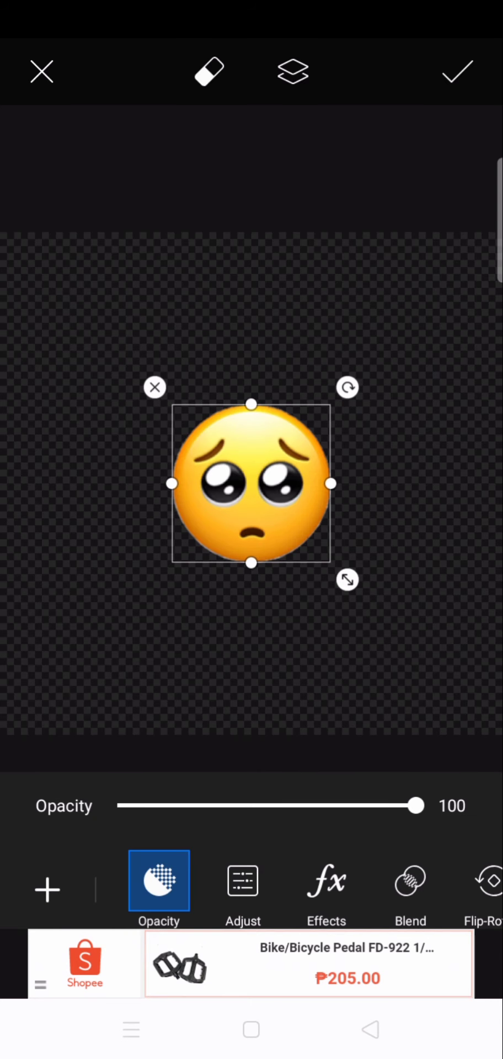
{"action": "left_click_drag", "start_coordinate": [347, 568], "coordinate": [495, 731]}
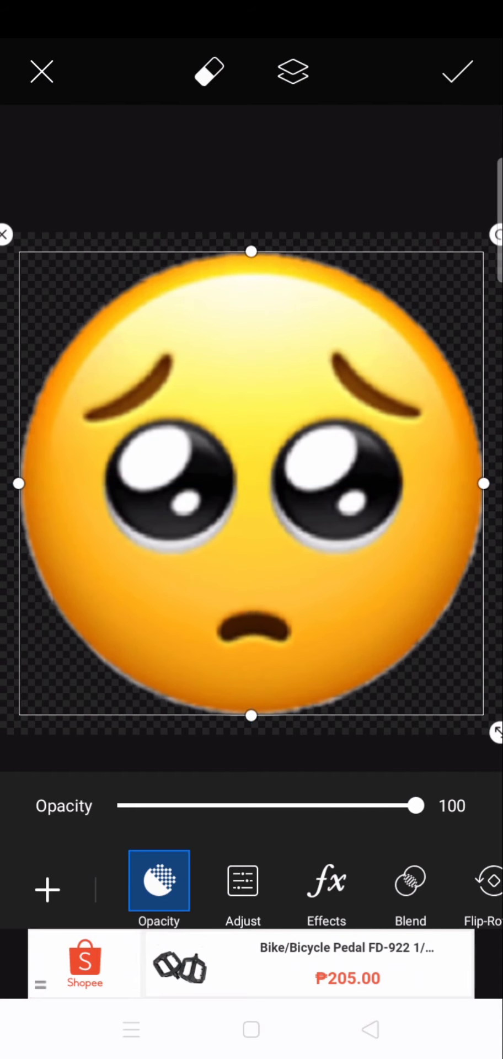
{"action": "left_click", "coordinate": [458, 71]}
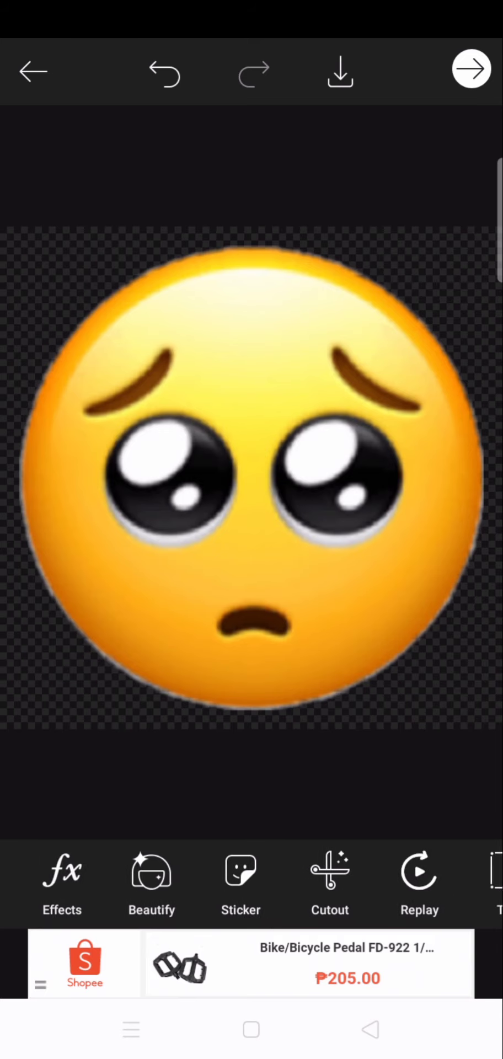
Outline both emoji eyes with the Cutout brush and create a sticker from them
{"action": "left_click", "coordinate": [251, 874]}
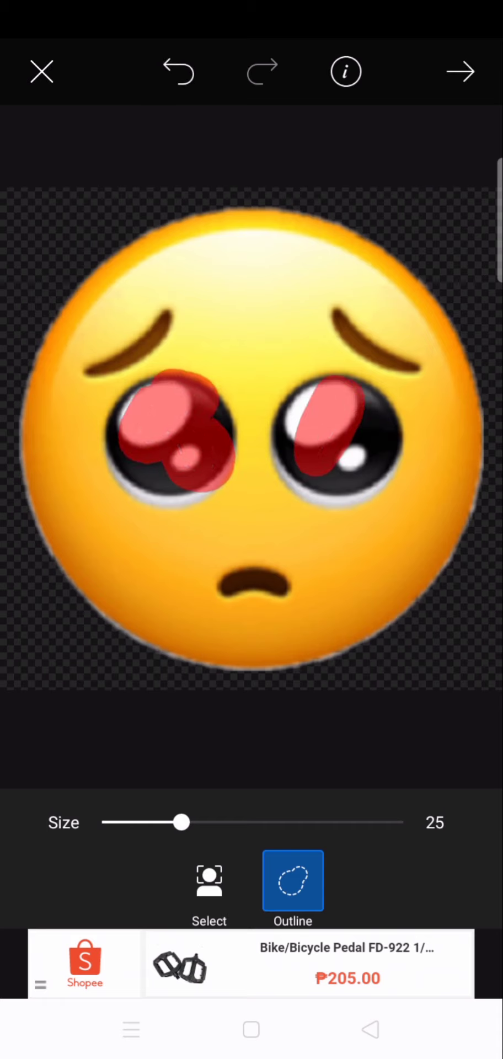
{"action": "left_click", "coordinate": [461, 71]}
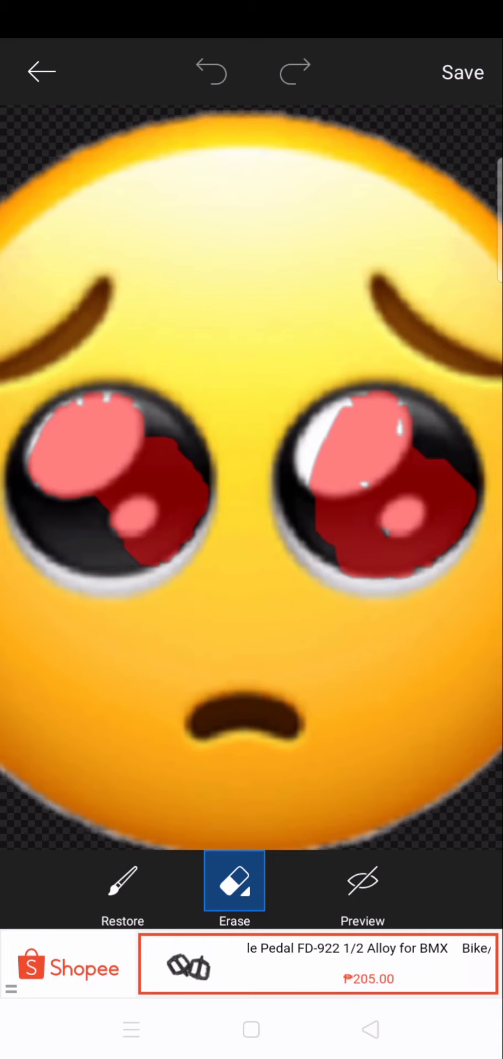
Restore the whole face into the cutout, including cheeks, forehead, mouth and tear streak
{"action": "left_click", "coordinate": [122, 882]}
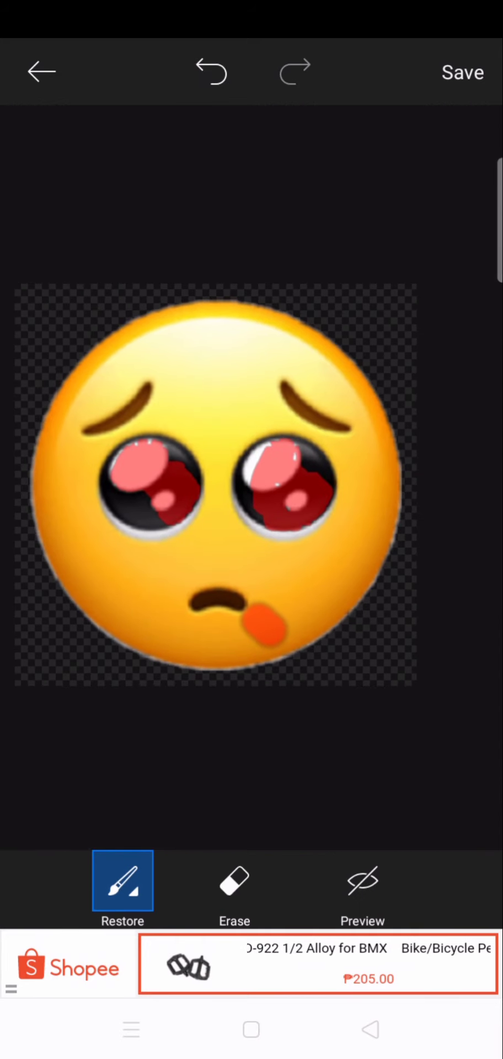
{"action": "left_click_drag", "start_coordinate": [259, 623], "coordinate": [270, 331]}
{"action": "mouse_move", "coordinate": [276, 579]}
{"action": "left_mouse_down"}
{"action": "mouse_move", "coordinate": [221, 319]}
{"action": "mouse_move", "coordinate": [50, 430]}
{"action": "mouse_move", "coordinate": [110, 540]}
{"action": "mouse_move", "coordinate": [265, 651]}
{"action": "mouse_move", "coordinate": [116, 629]}
{"action": "left_mouse_up"}
{"action": "left_click_drag", "start_coordinate": [154, 601], "coordinate": [83, 540]}
{"action": "left_click_drag", "start_coordinate": [143, 392], "coordinate": [204, 366]}
{"action": "left_click_drag", "start_coordinate": [267, 538], "coordinate": [163, 593]}
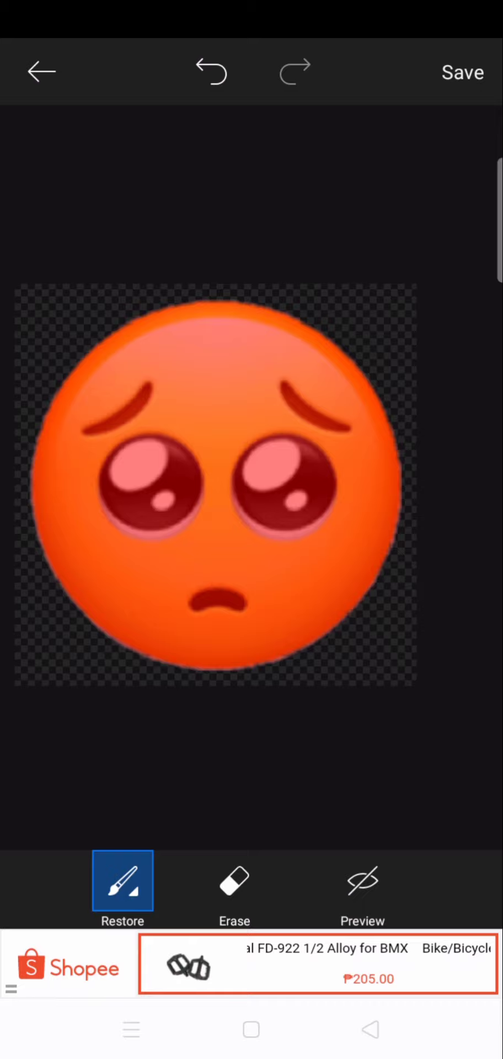
Erase the right eye's pink highlight from the cutout, comparing against the original
{"action": "left_click", "coordinate": [234, 880]}
{"action": "scroll", "coordinate": [284, 469], "scroll_direction": "up", "scroll_amount": 5}
{"action": "scroll", "coordinate": [284, 469], "scroll_direction": "up", "scroll_amount": 3}
{"action": "scroll", "coordinate": [284, 469], "scroll_direction": "up", "scroll_amount": 2}
{"action": "left_click", "coordinate": [363, 881]}
{"action": "left_click_drag", "start_coordinate": [276, 337], "coordinate": [160, 496]}
{"action": "left_click_drag", "start_coordinate": [165, 342], "coordinate": [237, 474]}
{"action": "scroll", "coordinate": [252, 441], "scroll_direction": "down", "scroll_amount": 2}
{"action": "left_click_drag", "start_coordinate": [259, 397], "coordinate": [182, 524]}
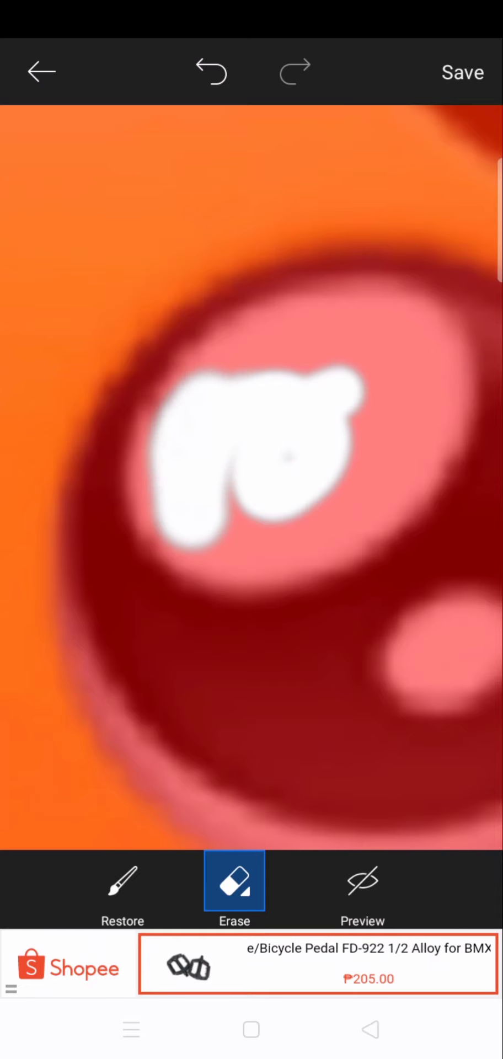
{"action": "left_click_drag", "start_coordinate": [198, 375], "coordinate": [331, 331]}
{"action": "left_click_drag", "start_coordinate": [361, 342], "coordinate": [331, 485]}
{"action": "mouse_move", "coordinate": [298, 552]}
{"action": "left_mouse_down"}
{"action": "mouse_move", "coordinate": [397, 430]}
{"action": "mouse_move", "coordinate": [309, 298]}
{"action": "left_mouse_up"}
{"action": "left_click_drag", "start_coordinate": [441, 331], "coordinate": [441, 474]}
Restore the grey patch above the highlight and erase the small eye highlight
{"action": "left_click", "coordinate": [122, 881]}
{"action": "left_click_drag", "start_coordinate": [293, 303], "coordinate": [386, 284]}
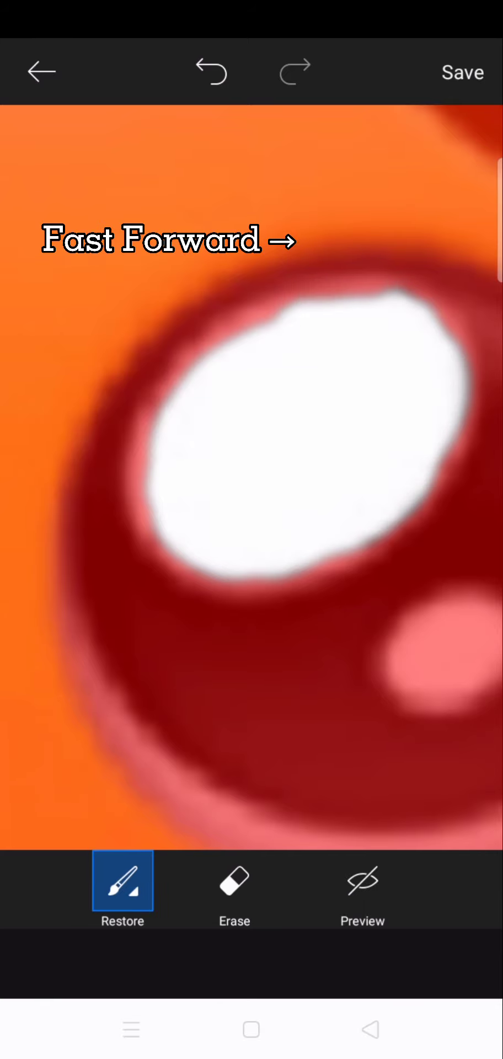
{"action": "left_click", "coordinate": [235, 880]}
{"action": "left_click_drag", "start_coordinate": [166, 364], "coordinate": [198, 397]}
{"action": "left_click_drag", "start_coordinate": [154, 385], "coordinate": [209, 353]}
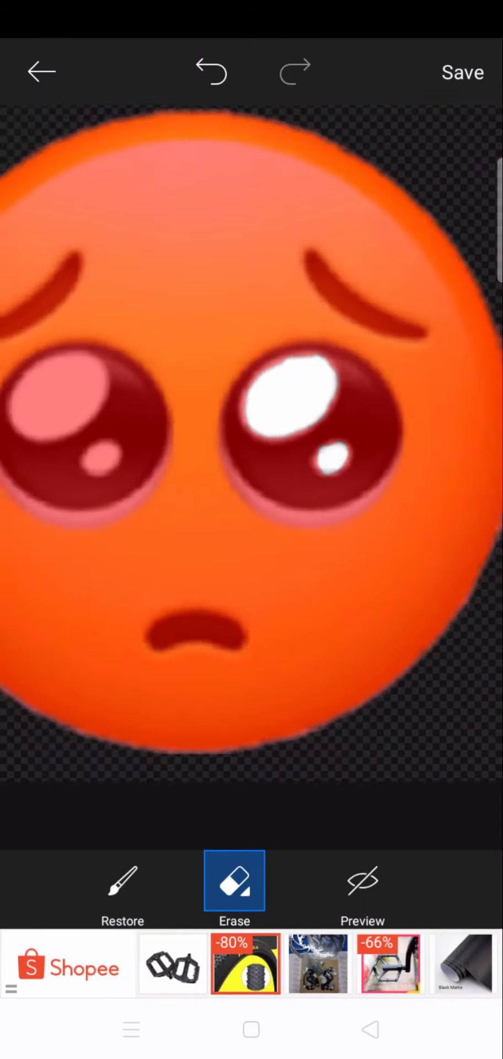
{"action": "scroll", "coordinate": [292, 397], "scroll_direction": "up", "scroll_amount": 5}
Set eraser hardness to 49 and erase the white highlight arc with transparency preview on
{"action": "left_click", "coordinate": [234, 880]}
{"action": "mouse_move", "coordinate": [258, 749]}
{"action": "left_mouse_down"}
{"action": "mouse_move", "coordinate": [171, 749]}
{"action": "mouse_move", "coordinate": [270, 749]}
{"action": "left_mouse_up"}
{"action": "left_click_drag", "start_coordinate": [248, 385], "coordinate": [331, 496]}
{"action": "left_click", "coordinate": [362, 880]}
{"action": "left_click_drag", "start_coordinate": [248, 386], "coordinate": [265, 364]}
{"action": "mouse_move", "coordinate": [165, 661]}
{"action": "left_mouse_down"}
{"action": "mouse_move", "coordinate": [143, 430]}
{"action": "mouse_move", "coordinate": [276, 248]}
{"action": "left_mouse_up"}
{"action": "left_click_drag", "start_coordinate": [248, 386], "coordinate": [276, 496]}
{"action": "mouse_move", "coordinate": [88, 419]}
{"action": "left_mouse_down"}
{"action": "mouse_move", "coordinate": [298, 308]}
{"action": "mouse_move", "coordinate": [446, 287]}
{"action": "left_mouse_up"}
{"action": "left_click_drag", "start_coordinate": [248, 386], "coordinate": [248, 276]}
Widen the transparent area left of the white arc, then switch to Restore
{"action": "left_click_drag", "start_coordinate": [55, 331], "coordinate": [430, 287]}
{"action": "left_click_drag", "start_coordinate": [331, 496], "coordinate": [331, 386]}
{"action": "left_click_drag", "start_coordinate": [78, 380], "coordinate": [359, 253]}
{"action": "left_click_drag", "start_coordinate": [331, 496], "coordinate": [331, 386]}
{"action": "left_click_drag", "start_coordinate": [253, 209], "coordinate": [254, 529]}
{"action": "left_click_drag", "start_coordinate": [166, 182], "coordinate": [342, 661]}
{"action": "left_click_drag", "start_coordinate": [248, 330], "coordinate": [248, 469]}
{"action": "left_click", "coordinate": [122, 888]}
Retune eraser hardness (7, 39, then 56) and erase the middle of the white eye rim
{"action": "left_click", "coordinate": [234, 880]}
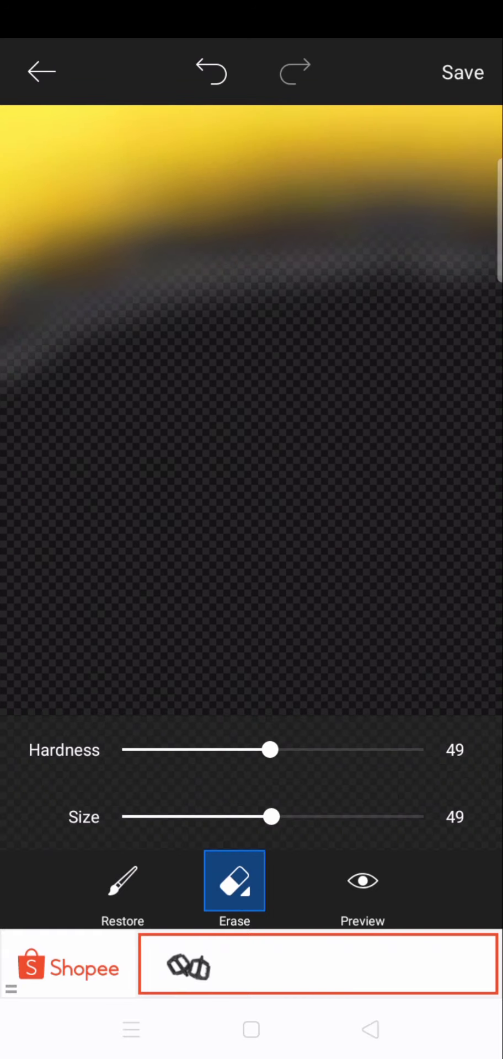
{"action": "left_click_drag", "start_coordinate": [248, 276], "coordinate": [248, 358]}
{"action": "mouse_move", "coordinate": [248, 276]}
{"action": "left_mouse_down"}
{"action": "mouse_move", "coordinate": [248, 497]}
{"action": "mouse_move", "coordinate": [192, 330]}
{"action": "left_mouse_up"}
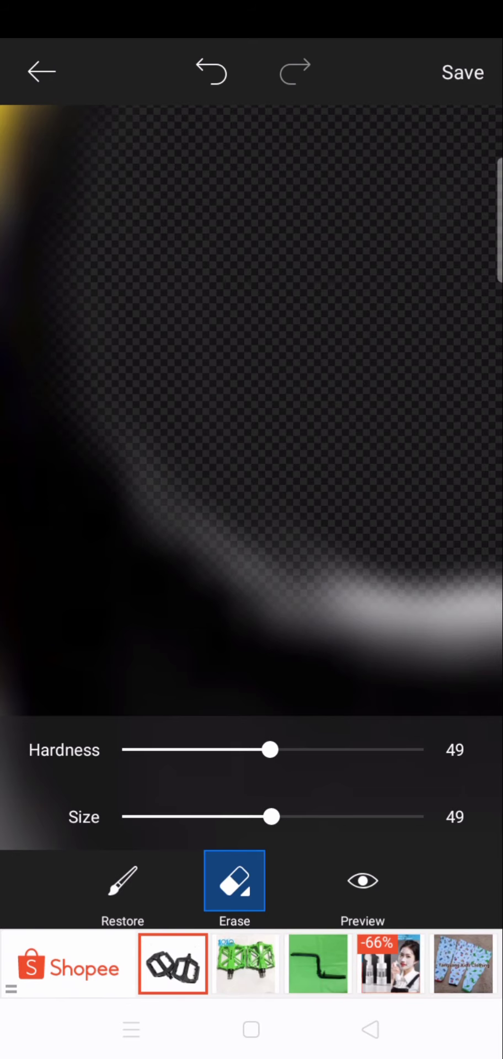
{"action": "left_click_drag", "start_coordinate": [121, 749], "coordinate": [143, 749]}
{"action": "left_click_drag", "start_coordinate": [248, 523], "coordinate": [248, 331]}
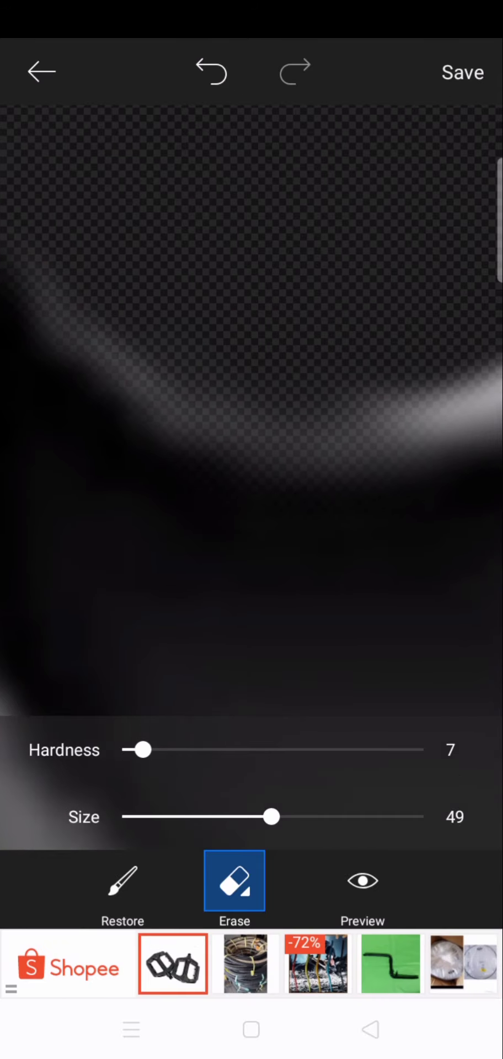
{"action": "left_click_drag", "start_coordinate": [143, 749], "coordinate": [239, 750]}
{"action": "left_click_drag", "start_coordinate": [138, 430], "coordinate": [408, 364]}
{"action": "left_click", "coordinate": [122, 881]}
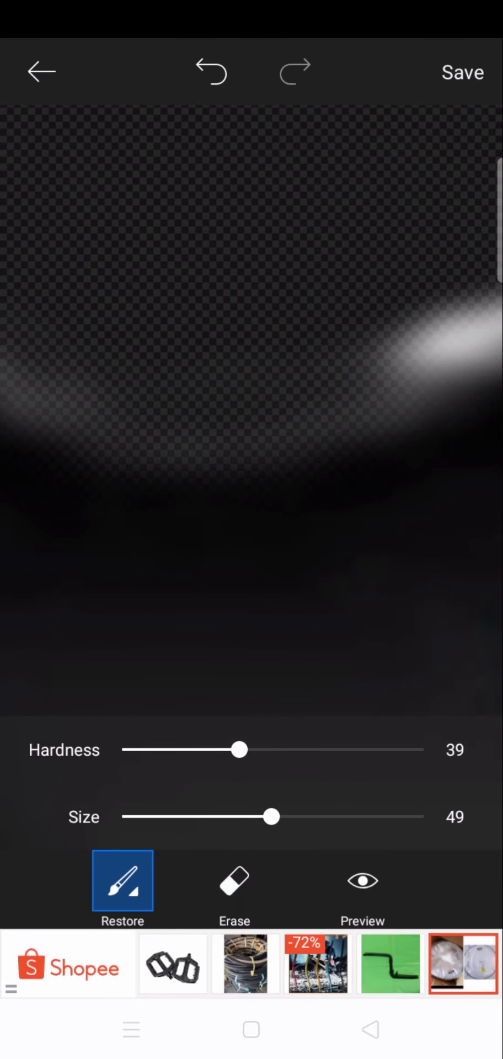
{"action": "left_click", "coordinate": [234, 881]}
{"action": "left_click_drag", "start_coordinate": [239, 749], "coordinate": [291, 749]}
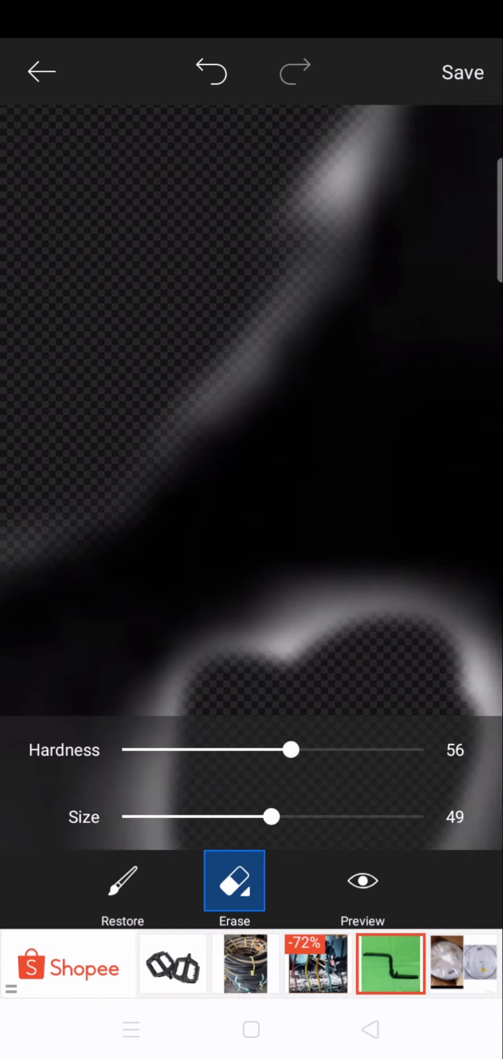
{"action": "mouse_move", "coordinate": [249, 496]}
{"action": "left_mouse_down"}
{"action": "mouse_move", "coordinate": [249, 331]}
{"action": "mouse_move", "coordinate": [248, 606]}
{"action": "mouse_move", "coordinate": [248, 331]}
{"action": "left_mouse_up"}
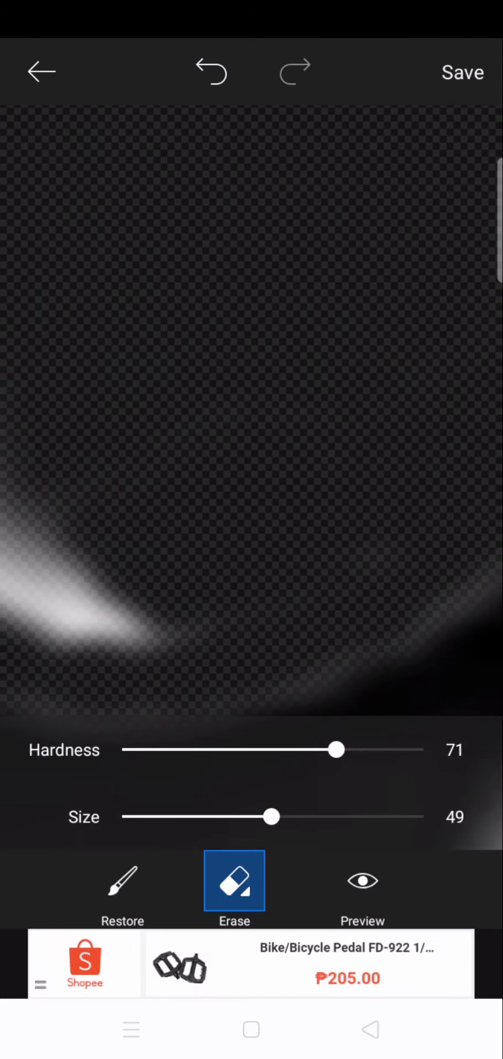
Cut a transparent hole in the eye and erase the white ring around it
{"action": "mouse_move", "coordinate": [221, 386]}
{"action": "left_mouse_down"}
{"action": "mouse_move", "coordinate": [331, 441]}
{"action": "mouse_move", "coordinate": [386, 457]}
{"action": "left_mouse_up"}
{"action": "left_click_drag", "start_coordinate": [248, 331], "coordinate": [248, 497]}
{"action": "left_click_drag", "start_coordinate": [166, 331], "coordinate": [248, 386]}
{"action": "left_click_drag", "start_coordinate": [264, 221], "coordinate": [353, 342]}
{"action": "mouse_move", "coordinate": [248, 220]}
{"action": "left_mouse_down"}
{"action": "mouse_move", "coordinate": [375, 276]}
{"action": "mouse_move", "coordinate": [309, 441]}
{"action": "left_mouse_up"}
{"action": "mouse_move", "coordinate": [364, 397]}
{"action": "left_mouse_down"}
{"action": "mouse_move", "coordinate": [248, 485]}
{"action": "mouse_move", "coordinate": [248, 496]}
{"action": "mouse_move", "coordinate": [94, 386]}
{"action": "mouse_move", "coordinate": [49, 326]}
{"action": "left_mouse_up"}
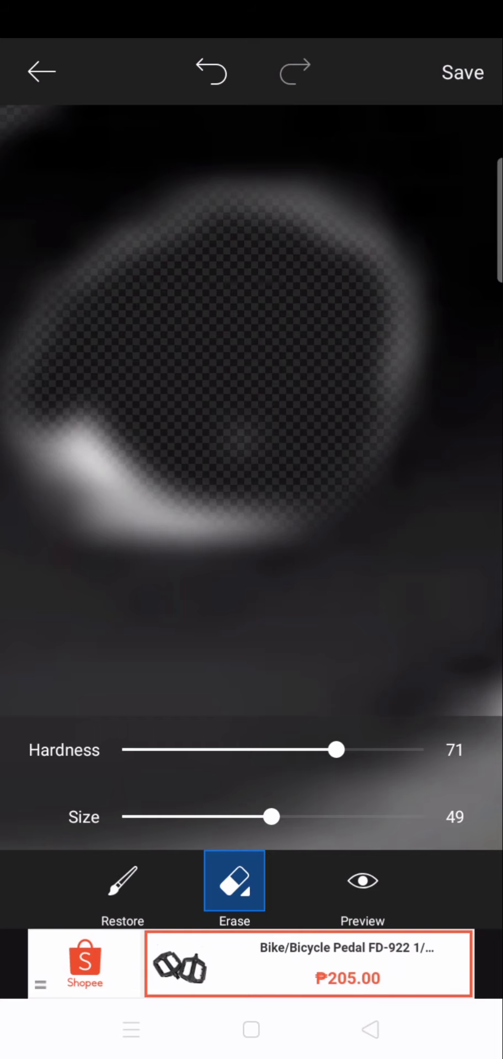
{"action": "left_click_drag", "start_coordinate": [237, 221], "coordinate": [342, 218]}
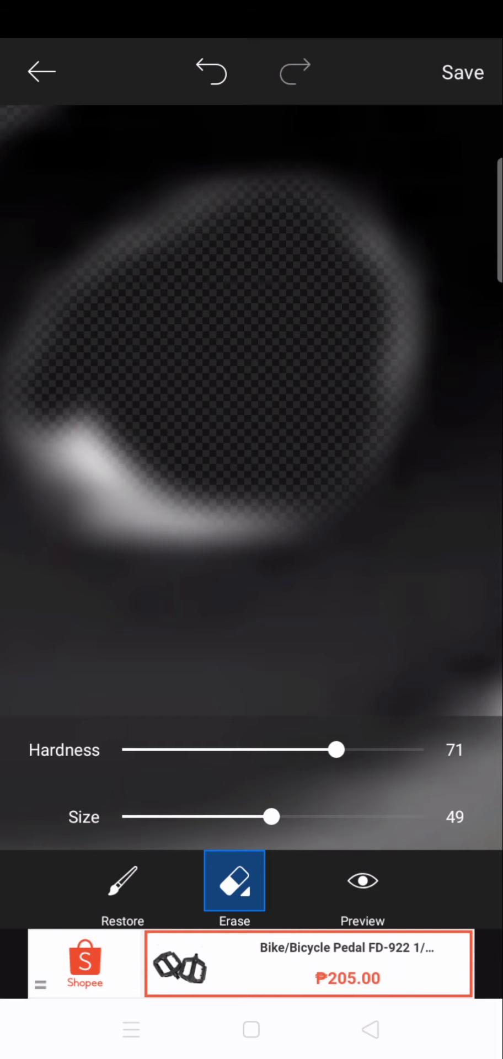
Erase the white patch along the lower-left edge, then zoom out to the whole emoji
{"action": "mouse_move", "coordinate": [116, 469]}
{"action": "left_mouse_down"}
{"action": "mouse_move", "coordinate": [49, 419]}
{"action": "mouse_move", "coordinate": [166, 524]}
{"action": "left_mouse_up"}
{"action": "left_click_drag", "start_coordinate": [78, 513], "coordinate": [237, 518]}
{"action": "left_click_drag", "start_coordinate": [177, 524], "coordinate": [276, 524]}
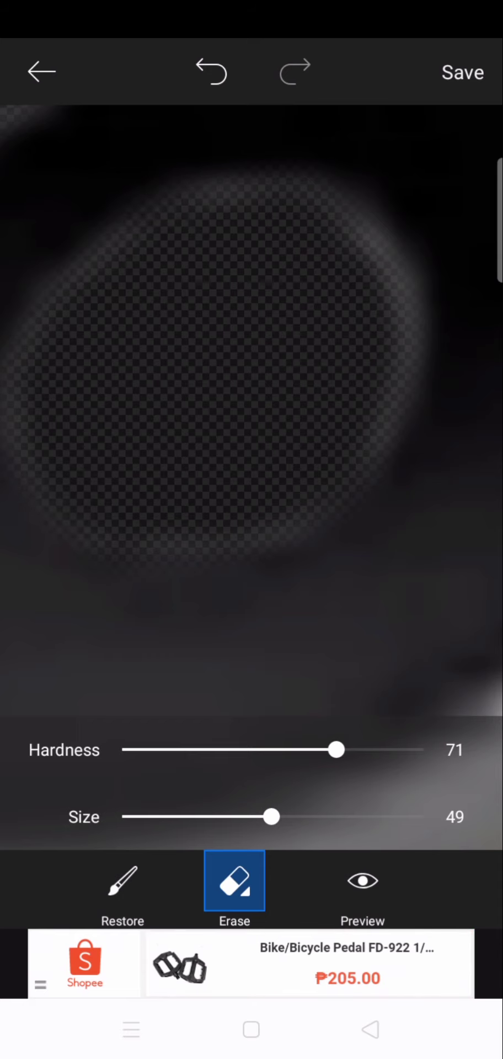
{"action": "scroll", "coordinate": [252, 411], "scroll_direction": "down", "scroll_amount": 5}
{"action": "scroll", "coordinate": [252, 410], "scroll_direction": "down", "scroll_amount": 3}
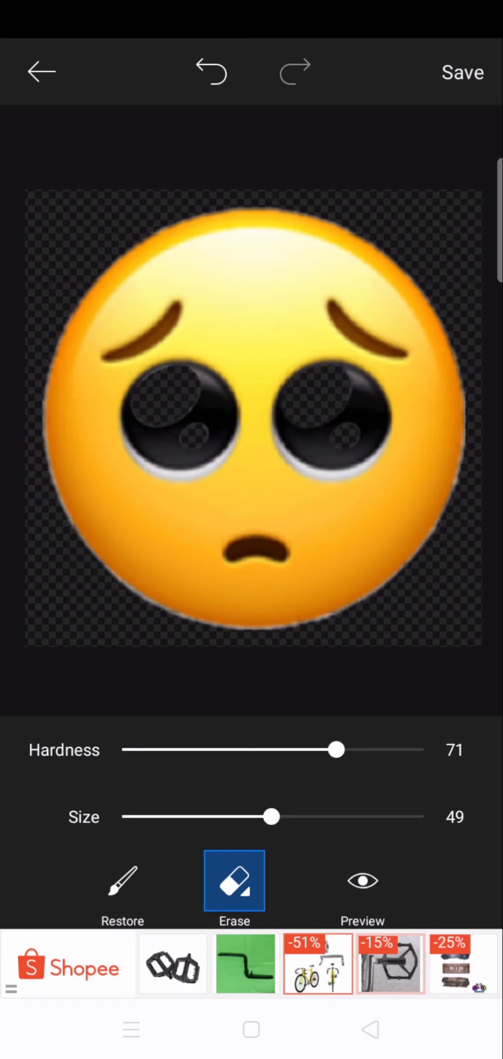
Save the refined see-through-eye cutout back to the main editor
{"action": "left_click", "coordinate": [462, 73]}
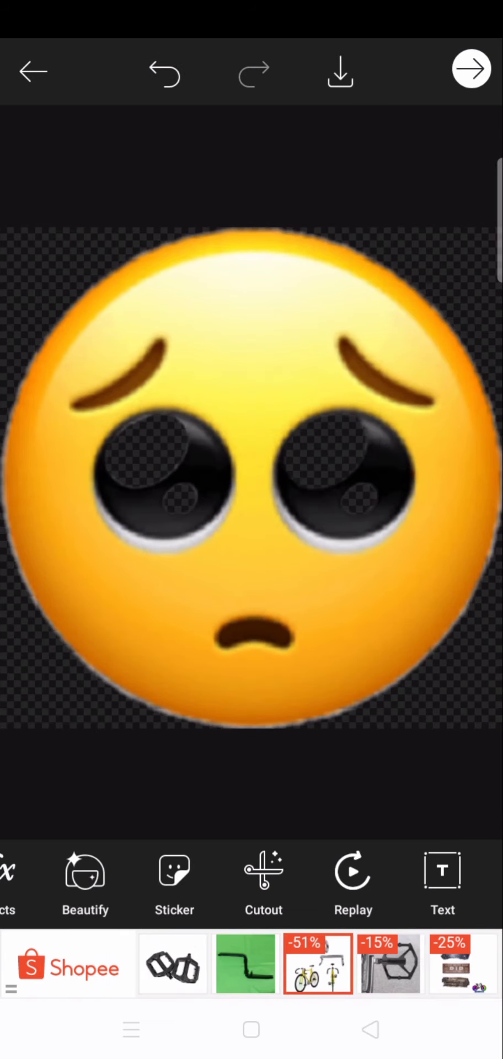